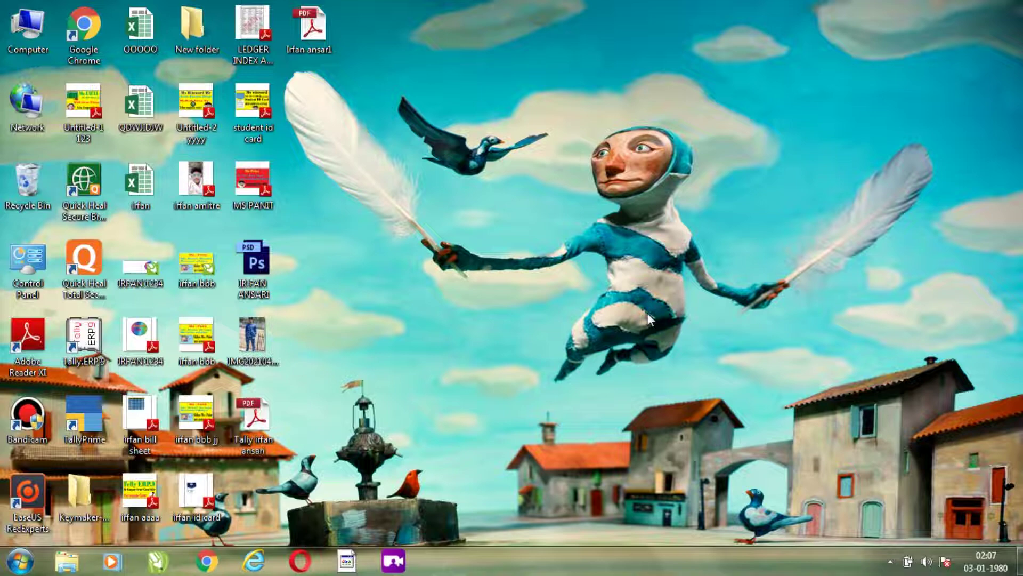
- Refresh the desktop, then launch TallyPrime in Educational Mode to reach the Gateway of Tally
right_click(475, 88)
left_click(518, 129)
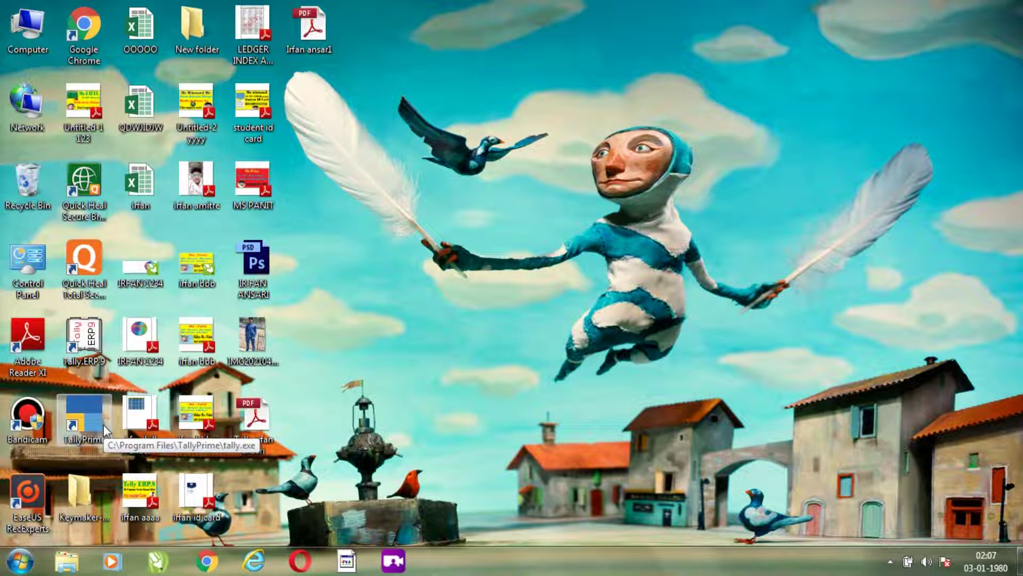
double_click(81, 429)
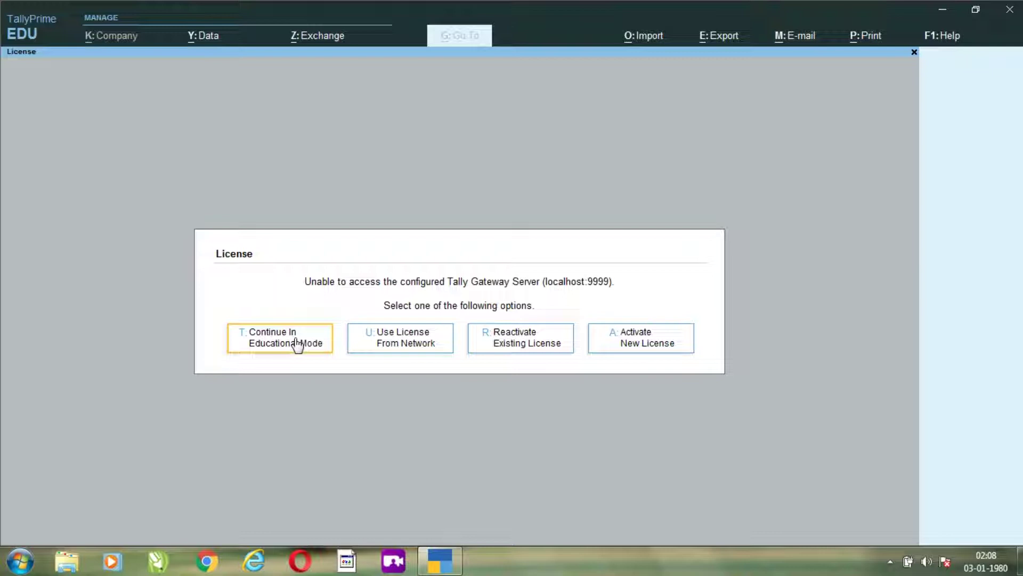
left_click(282, 348)
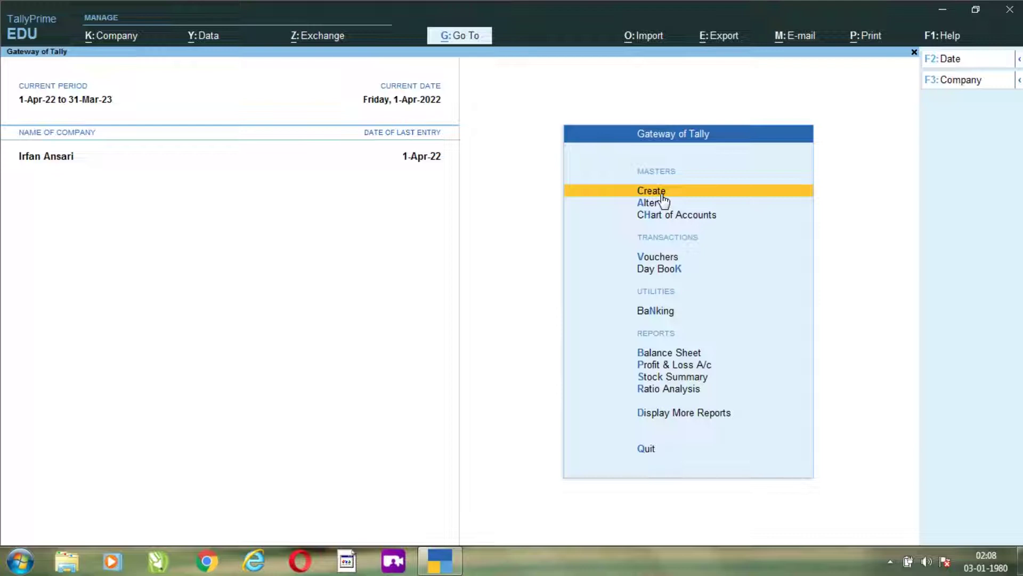
- From the F3 company list, choose Create Company to start a new company
key("F3")
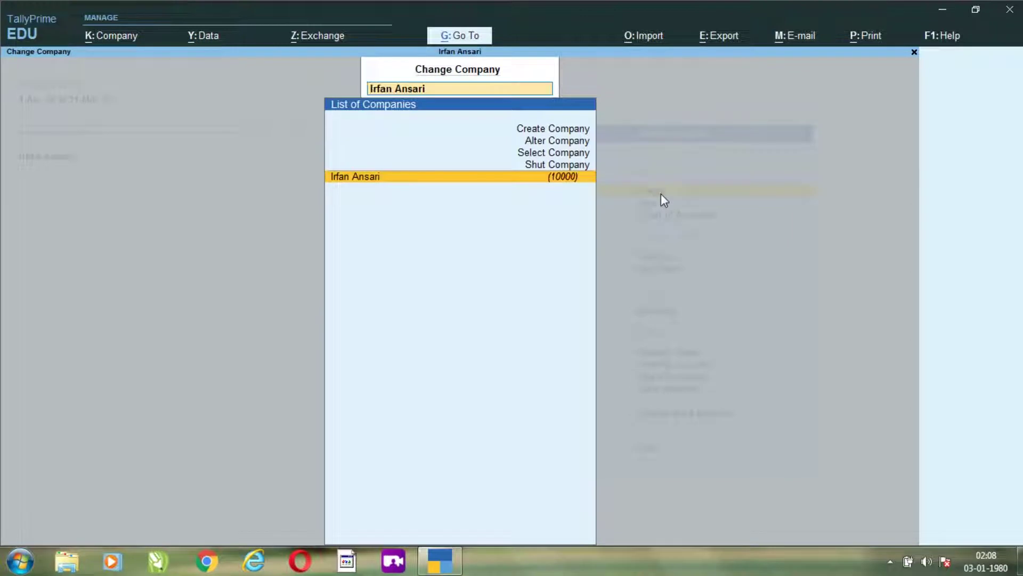
key("Up")
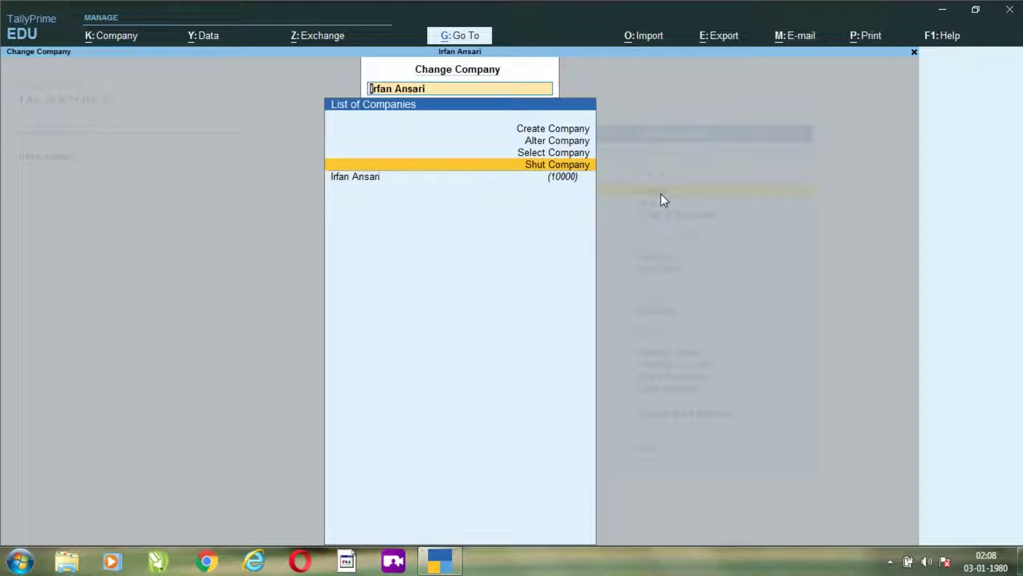
key("Up")
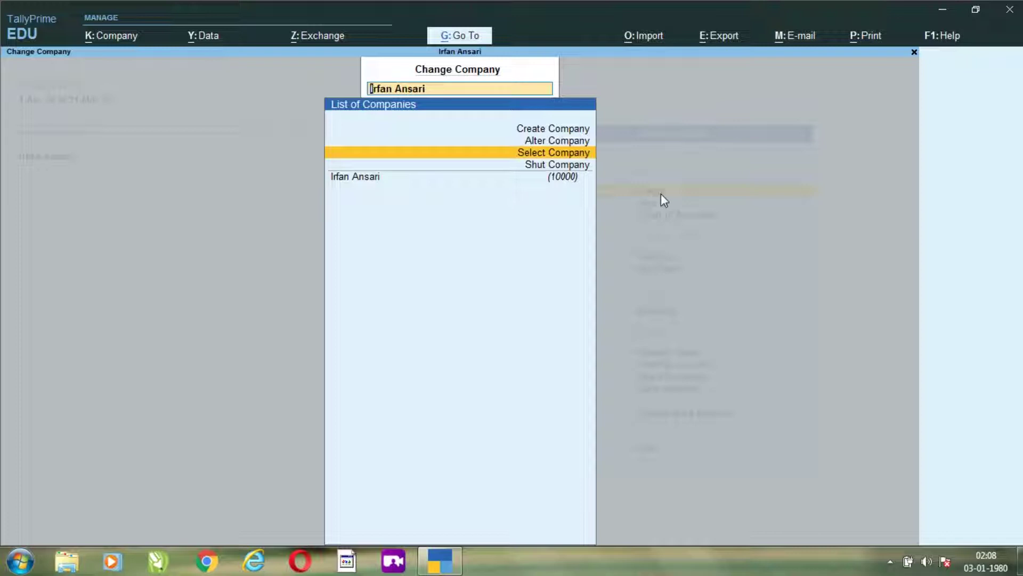
key("Up")
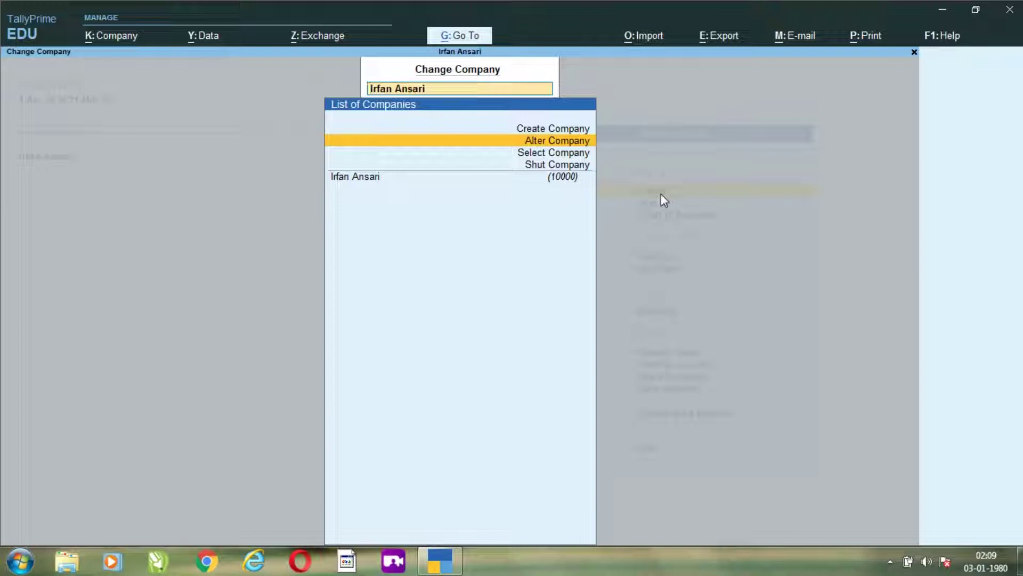
key("Up")
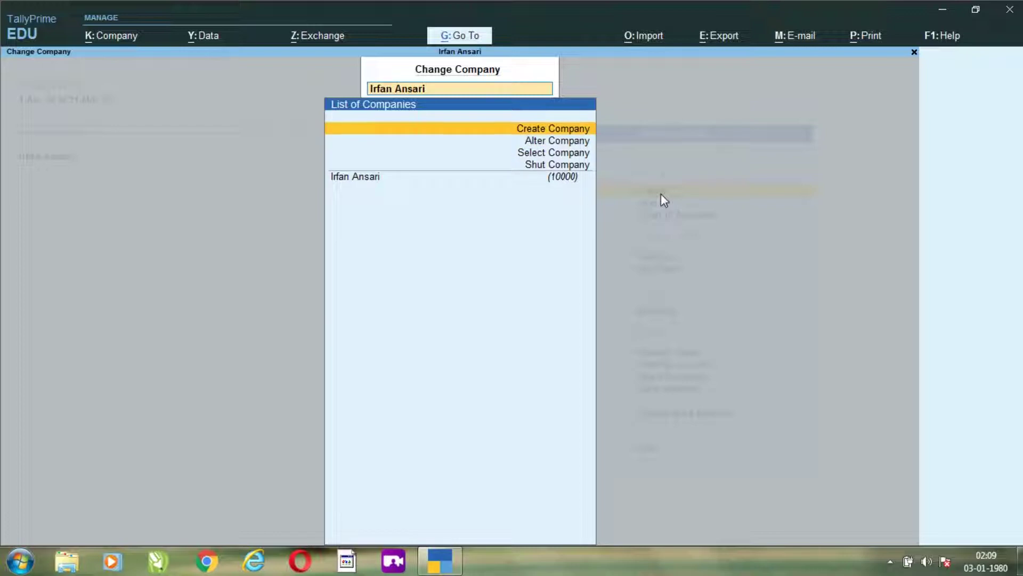
key("Return")
- Enter the new company's name and let the mailing name fill in to match
type("I")
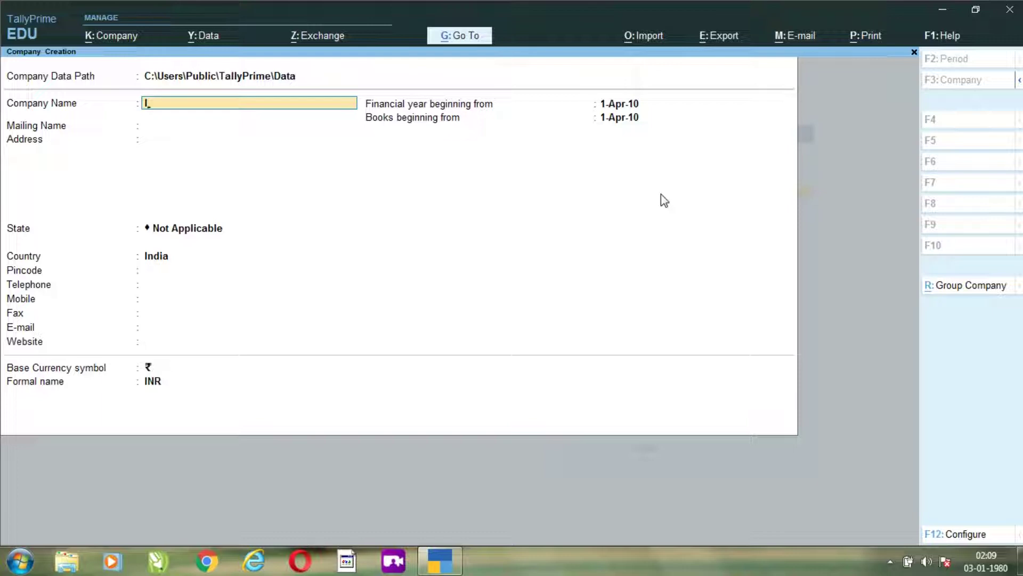
type("f")
key("BackSpace")
key("Return")
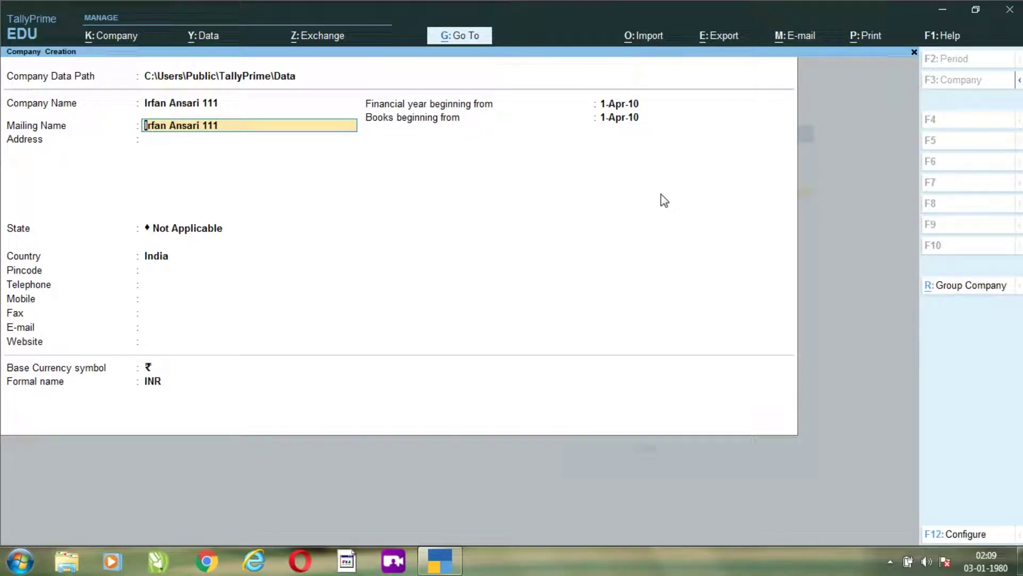
key("Return")
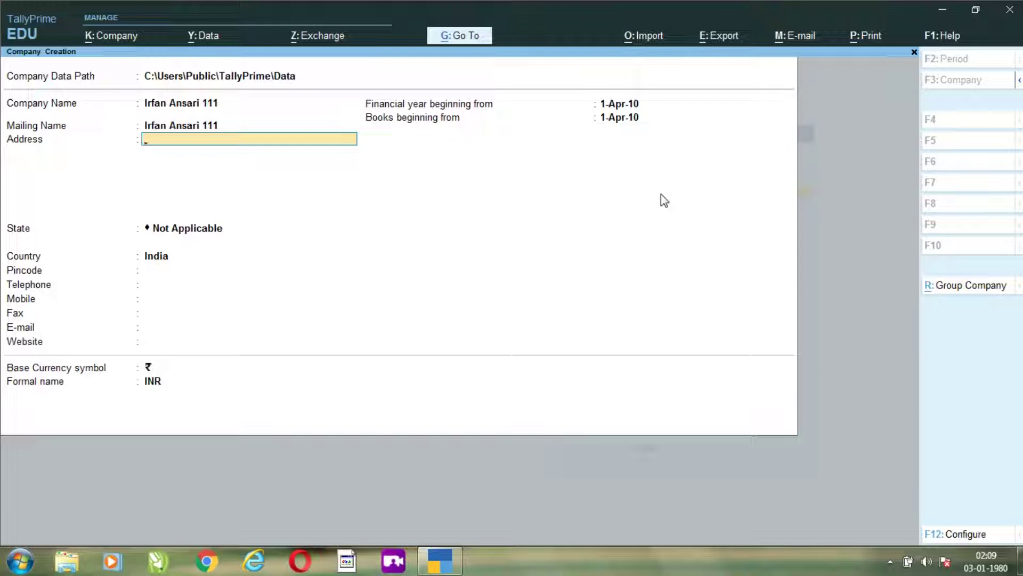
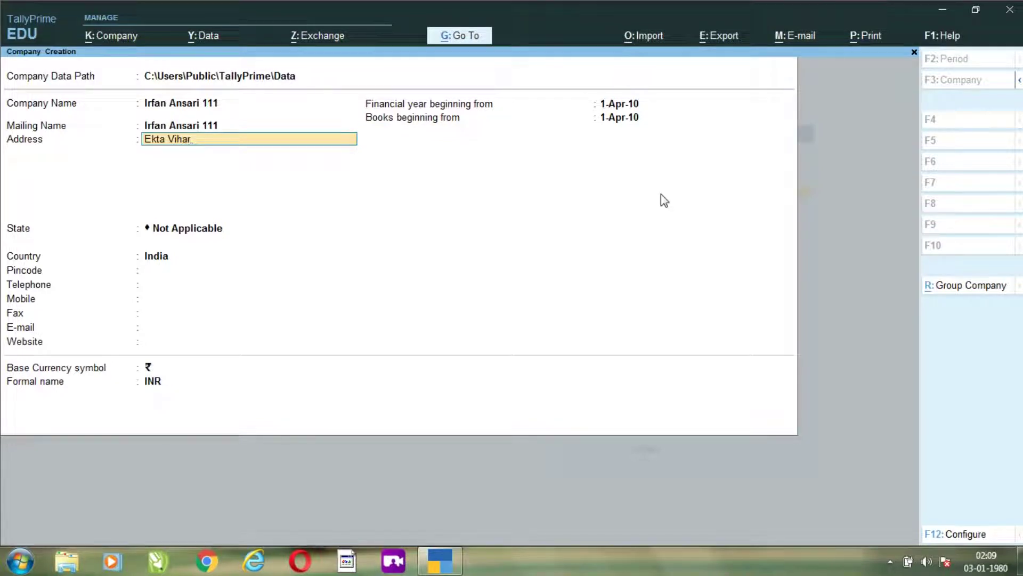
- Type the company's two-line postal address
key("Return")
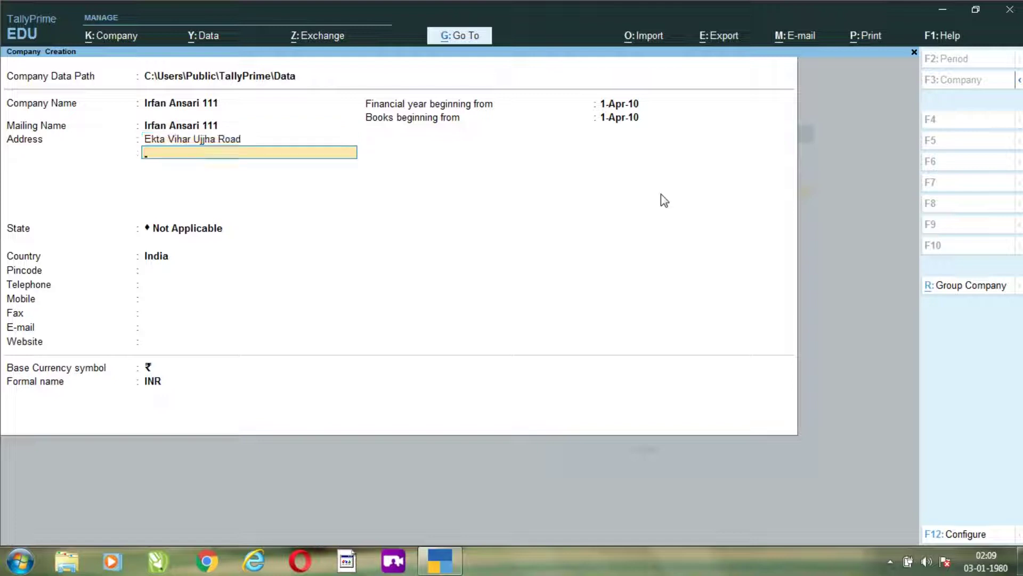
type("Panipat")
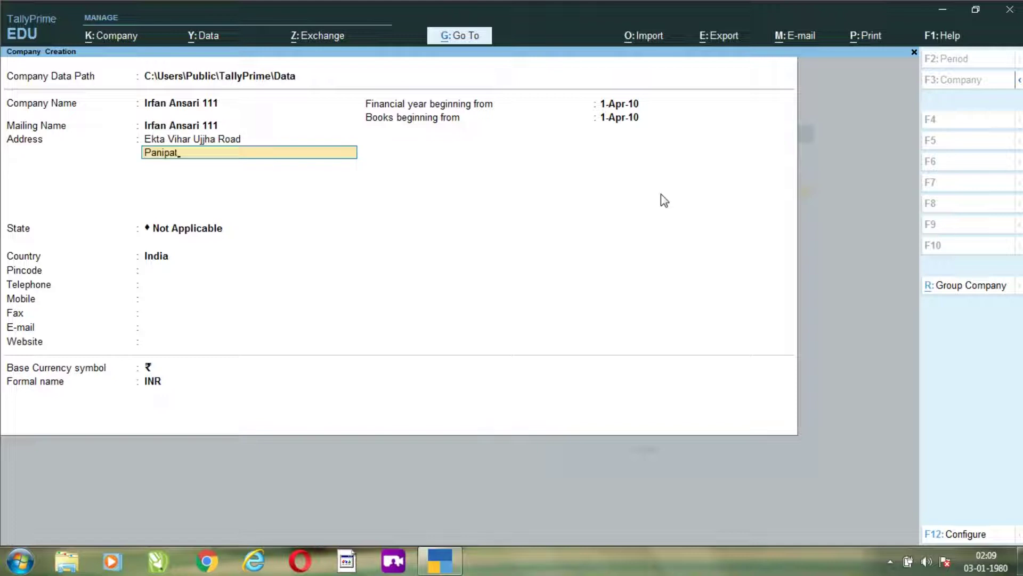
type("(Hay")
key("BackSpace")
type("ryana)")
key("Return")
key("Return")
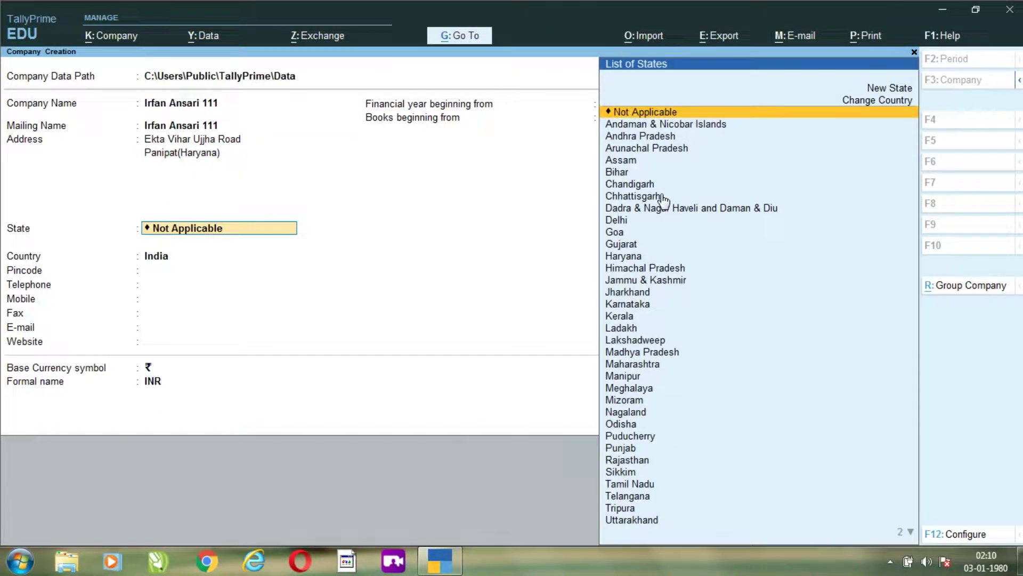
- Set the state to Haryana and enter the company's pincode
type("Ha")
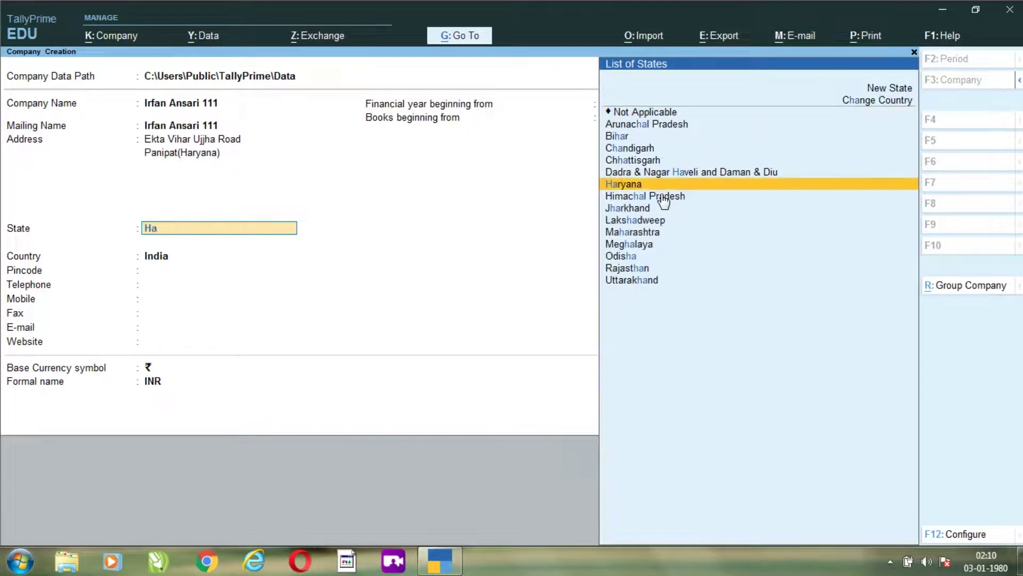
type("y")
key("BackSpace")
key("Return")
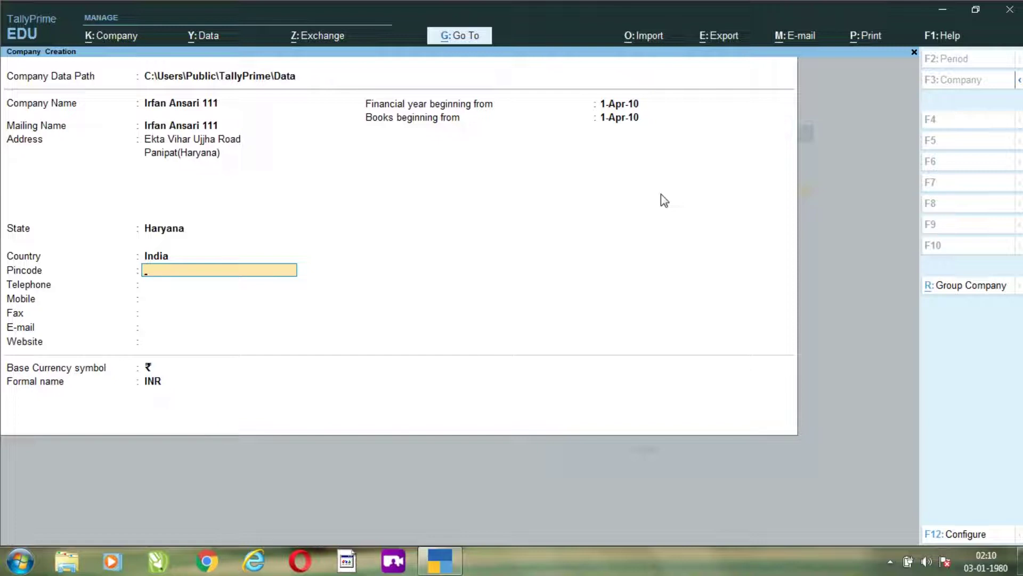
type("132103")
key("Return")
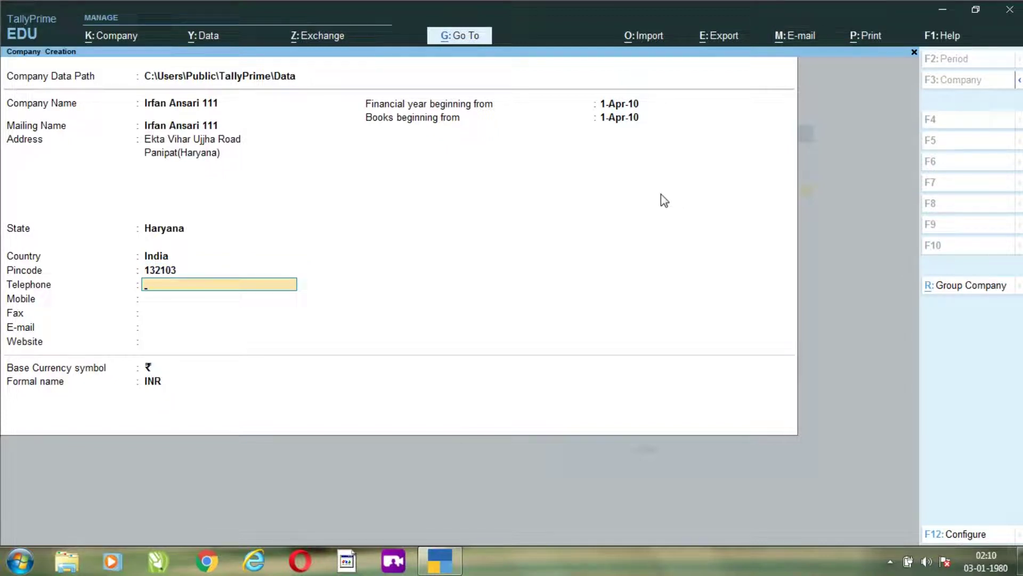
- Enter the company's mobile number and e-mail address, leaving telephone, fax and website blank
key("Return")
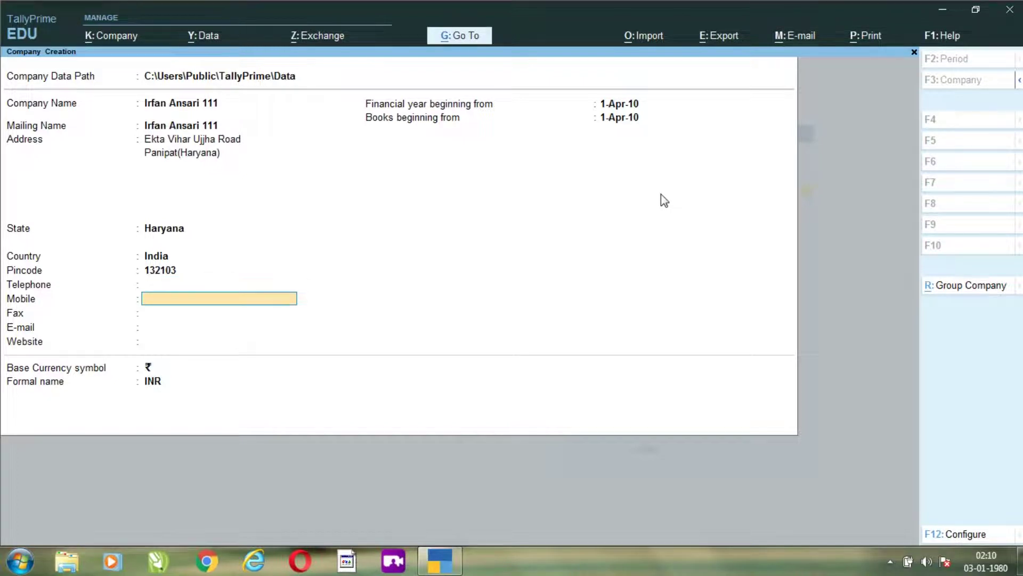
key("Return")
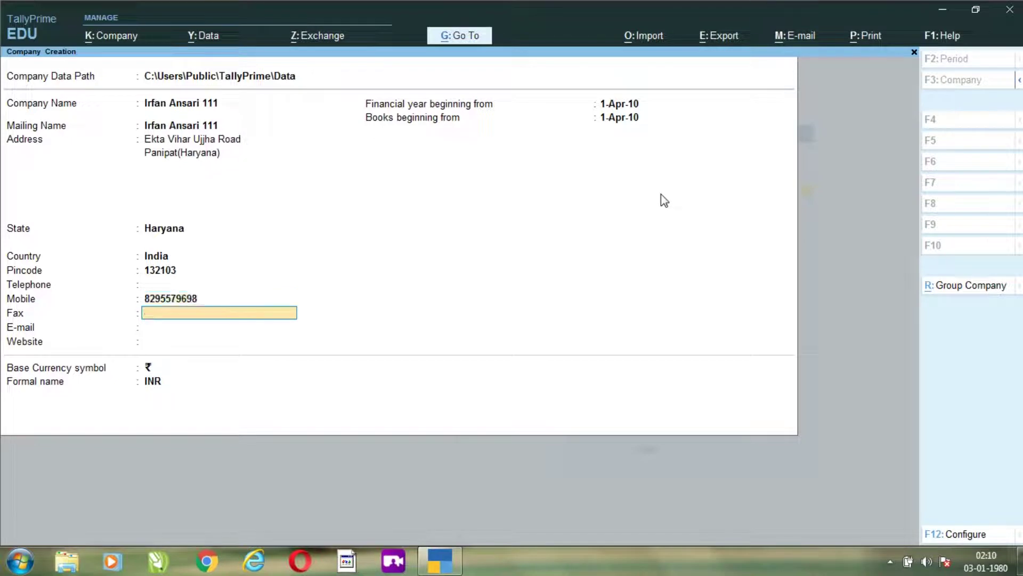
key("Return")
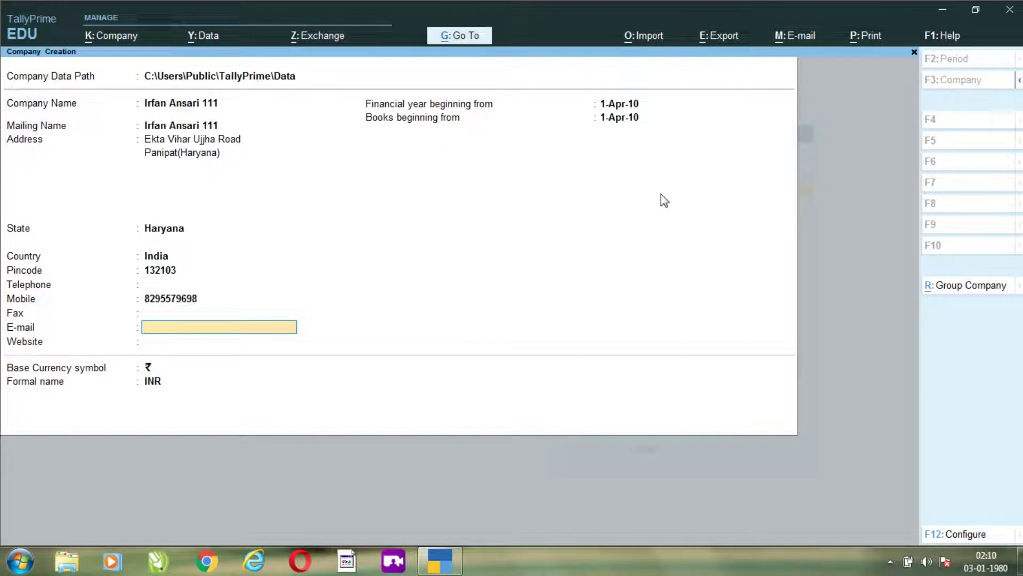
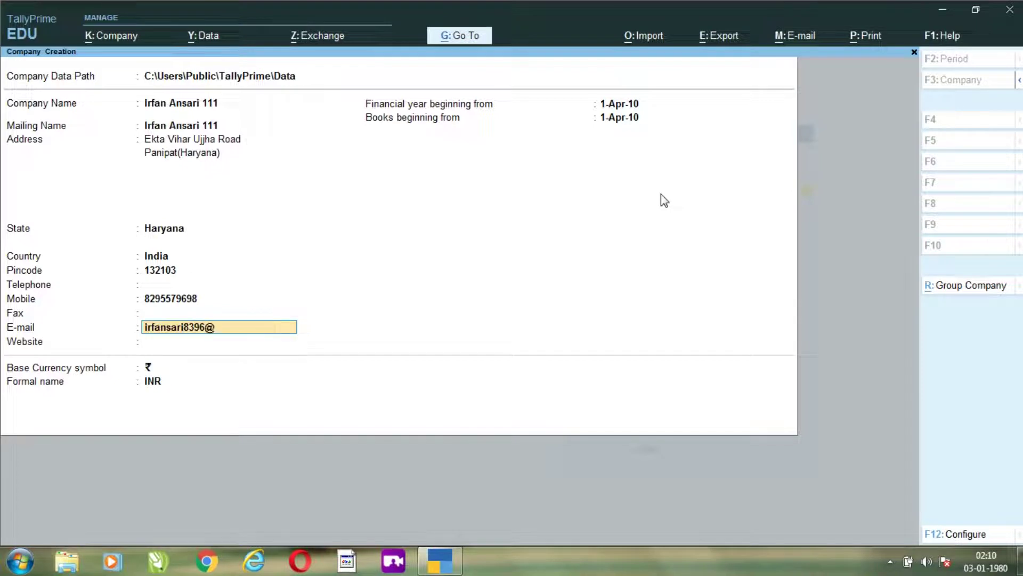
key("Return")
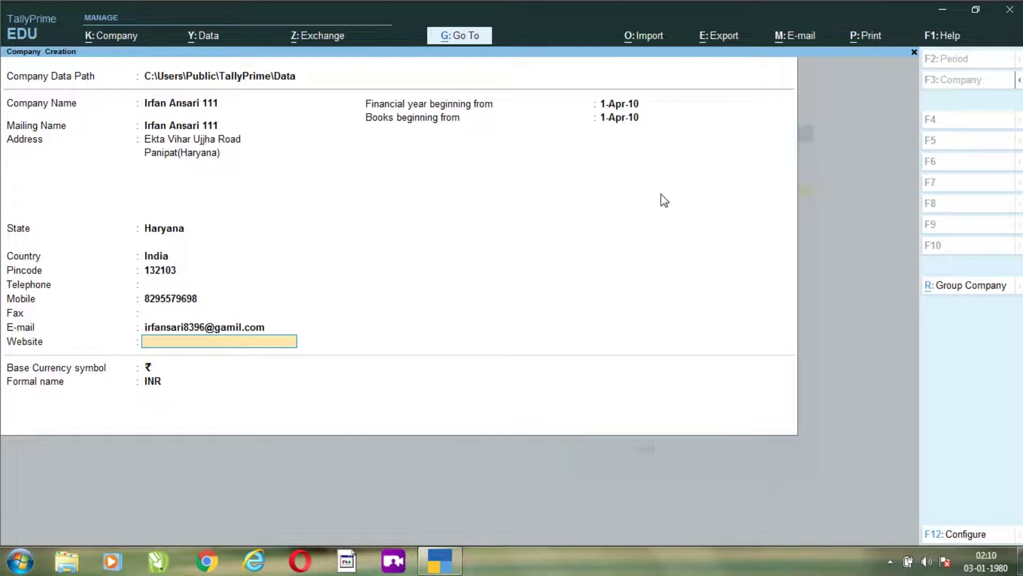
key("Return")
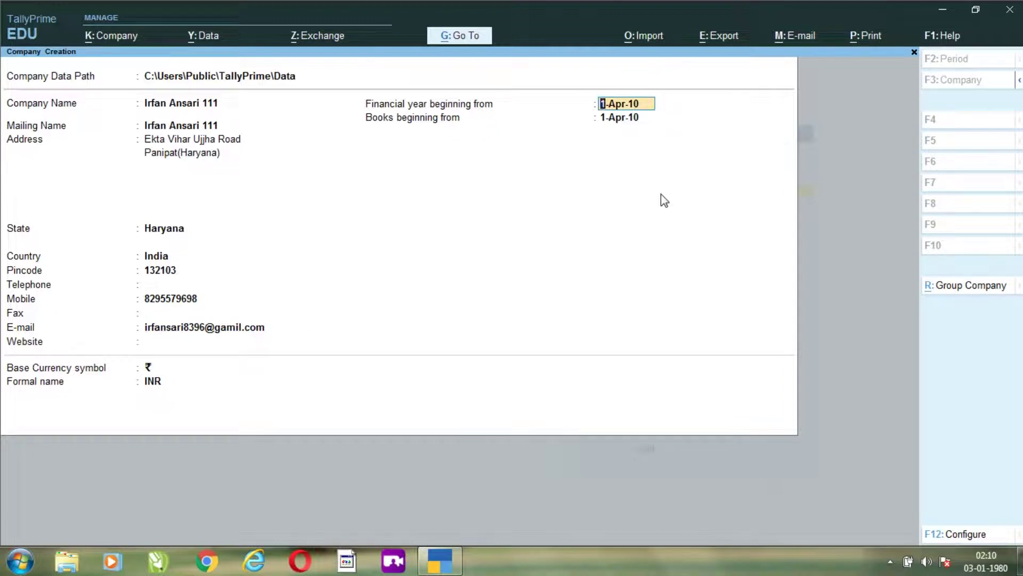
- Set both the financial year and books beginning dates to 1-Apr-22
type("1-4-22")
key("Return")
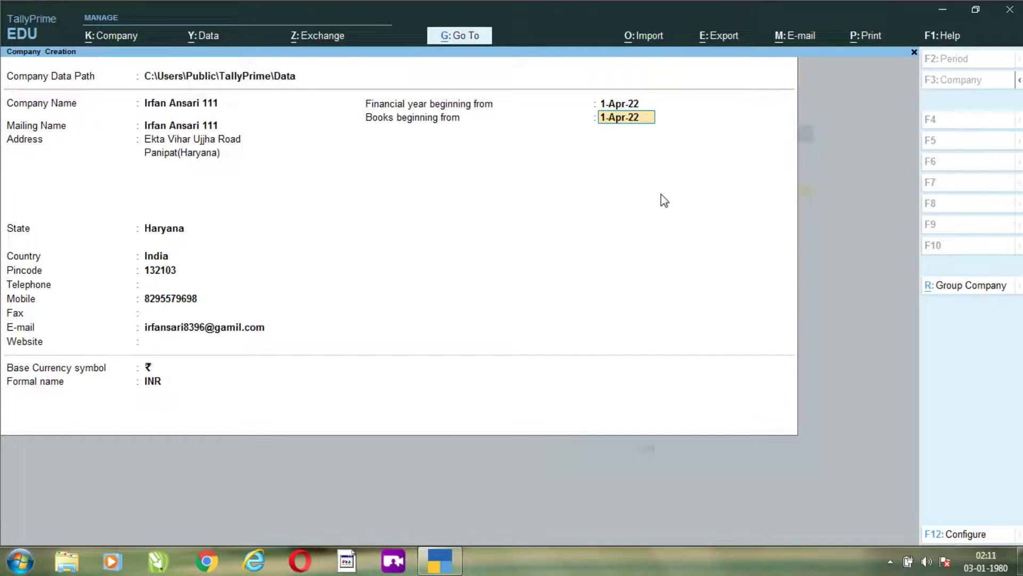
type("1.4.22")
key("Return")
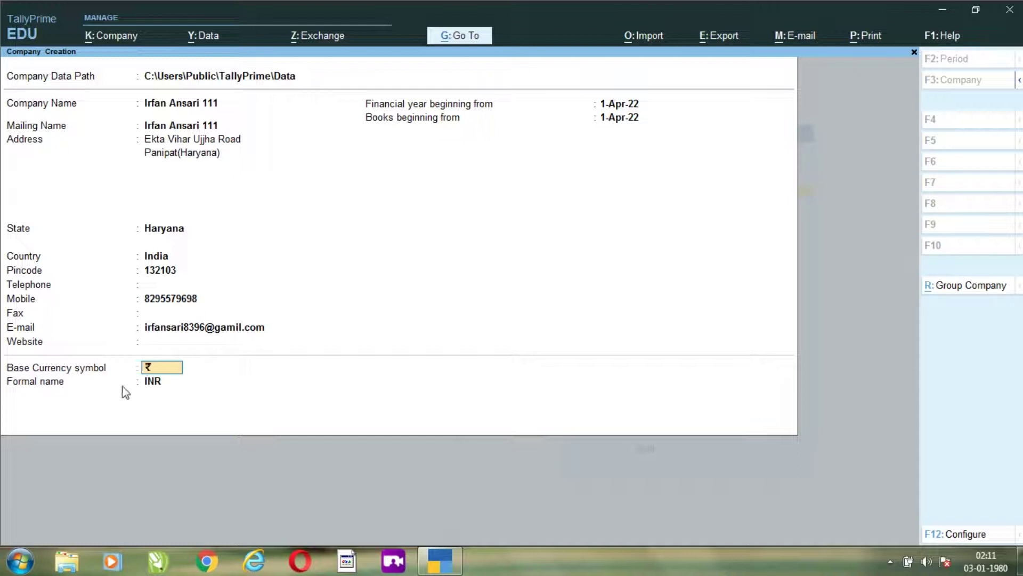
- Keep INR as the formal currency name and save the new company
left_click(150, 380)
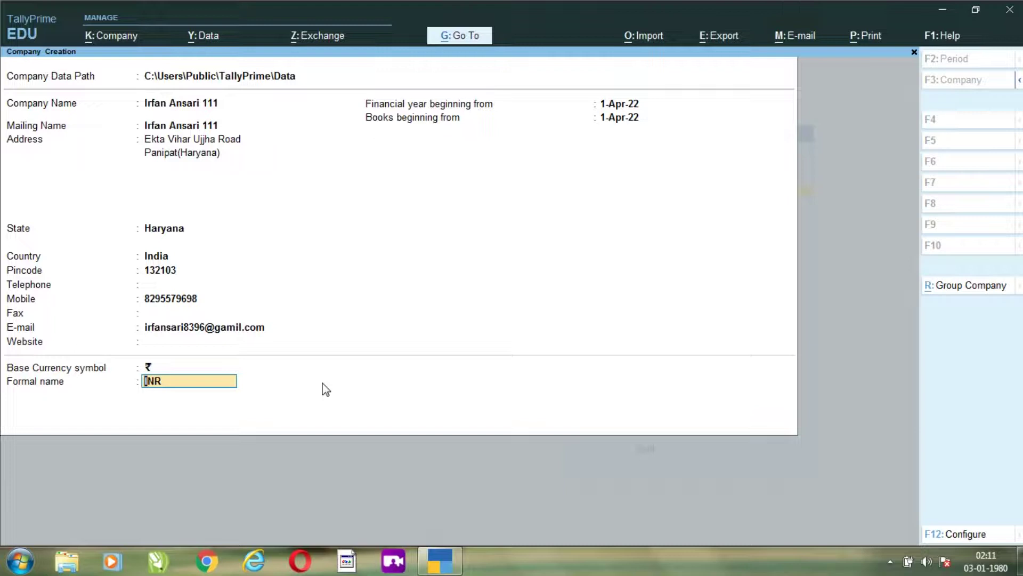
key("Return")
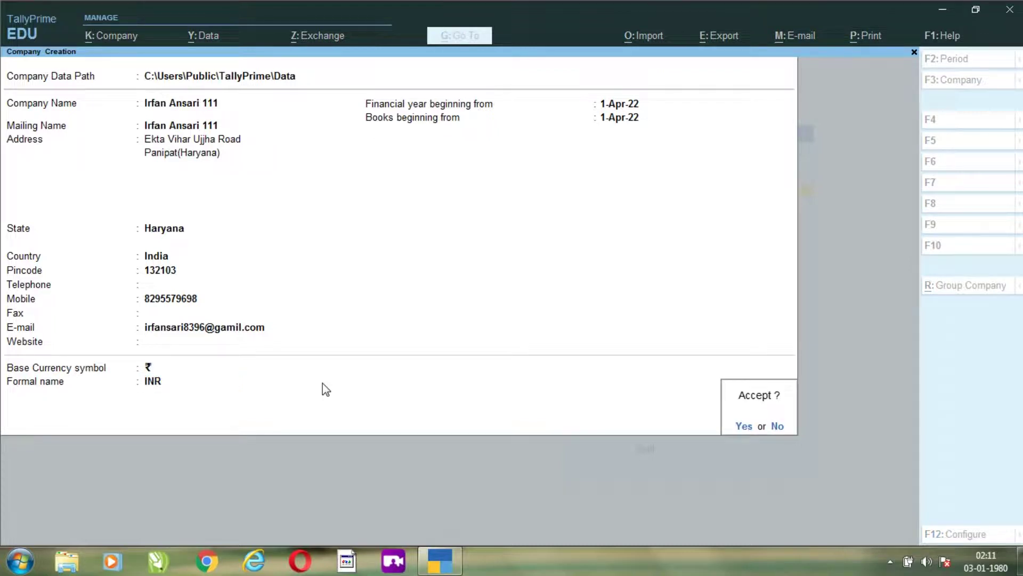
key("Return")
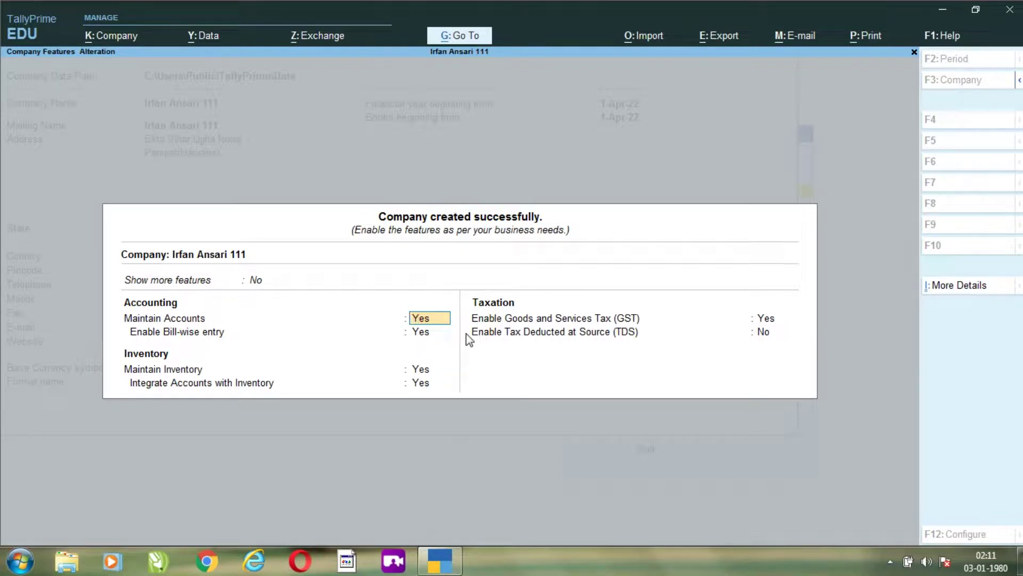
- Leave Maintain Accounts and Bill-wise entry set to Yes
key("Return")
key("Return")
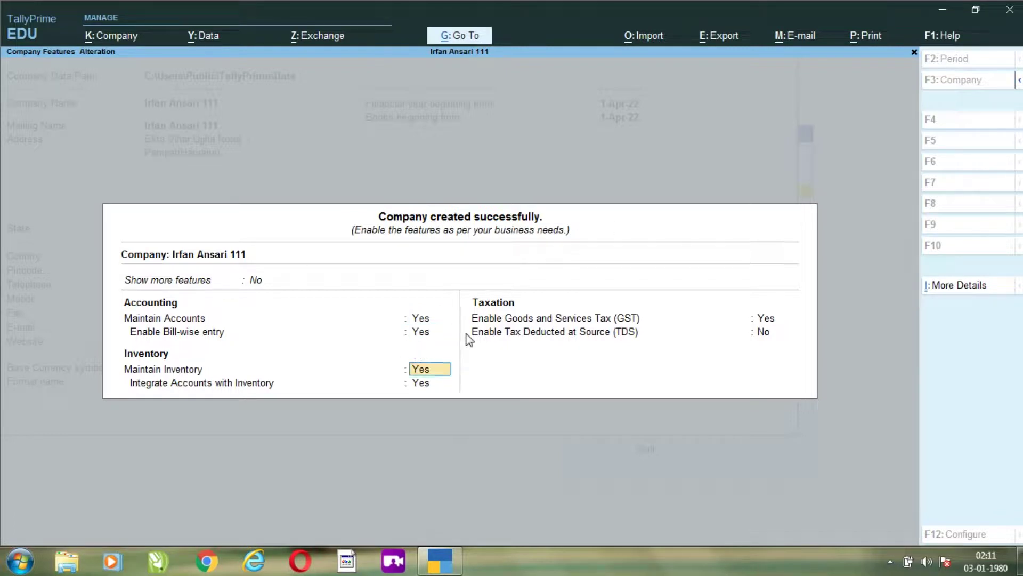
key("Return")
key("Return")
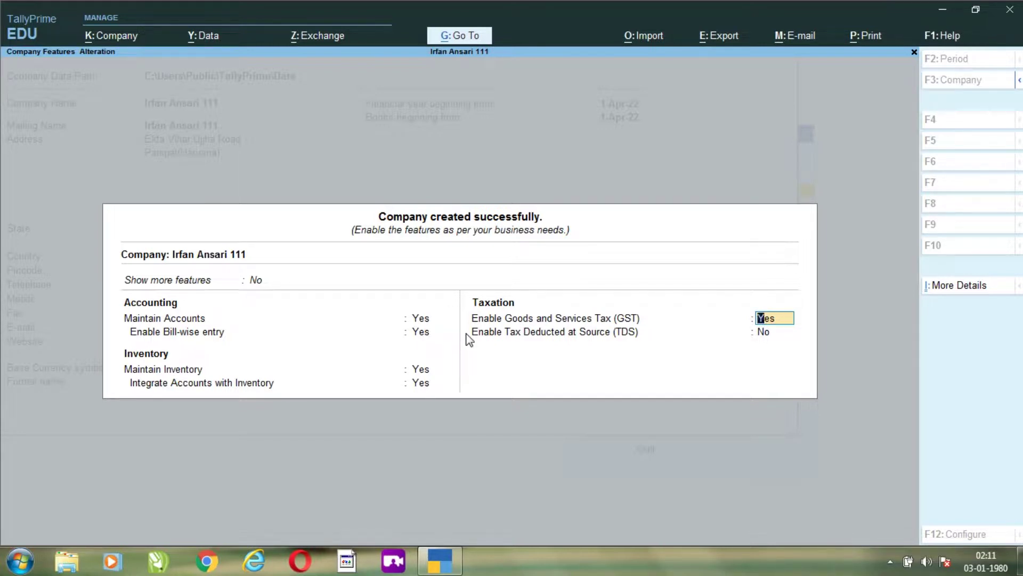
- Enable GST with state Haryana, Regular registration, applicable from 1-Apr-22
key("Return")
key("Return")
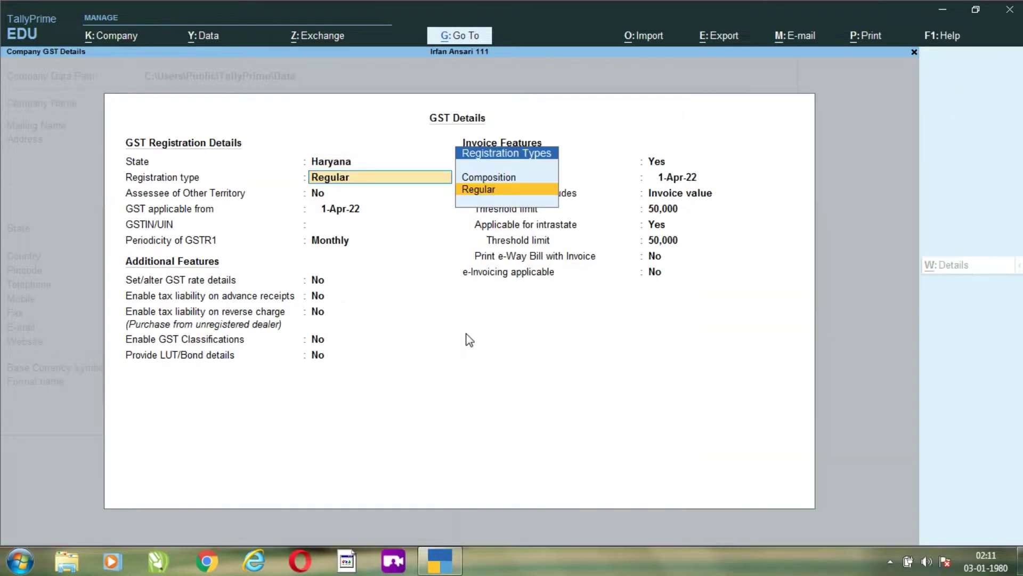
key("Return")
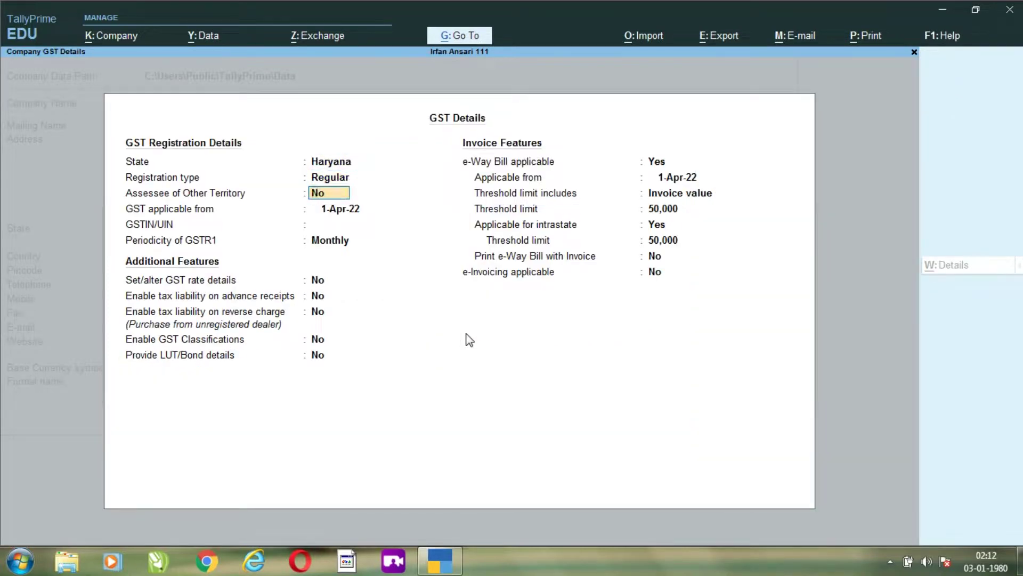
key("BackSpace")
key("BackSpace")
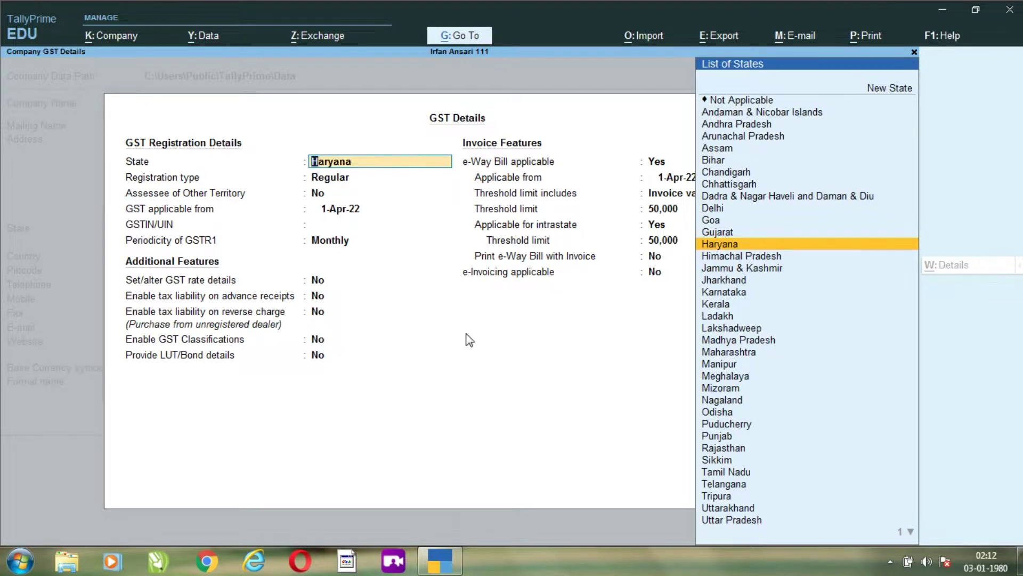
key("Return")
key("Return")
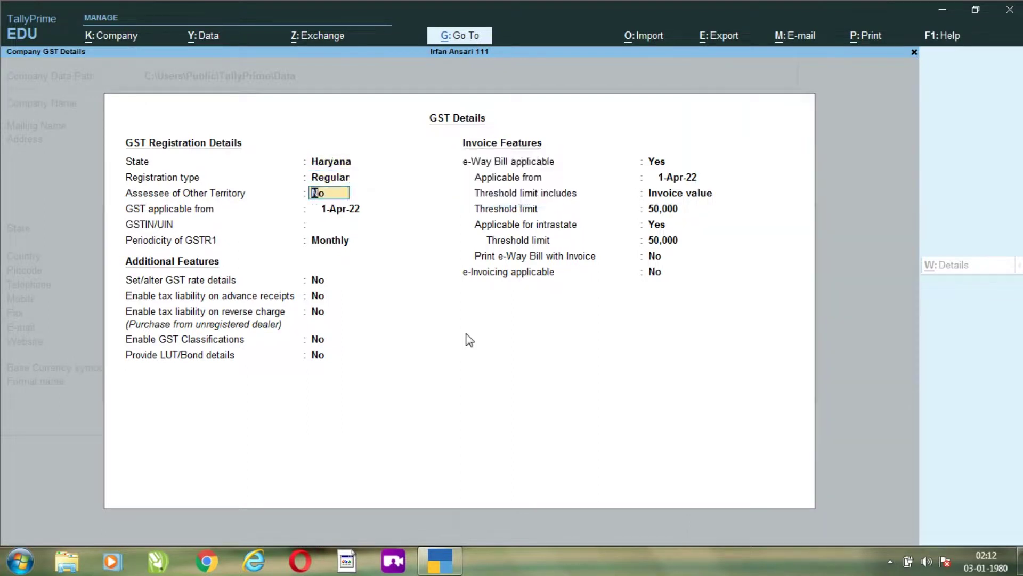
key("Return")
key("BackSpace")
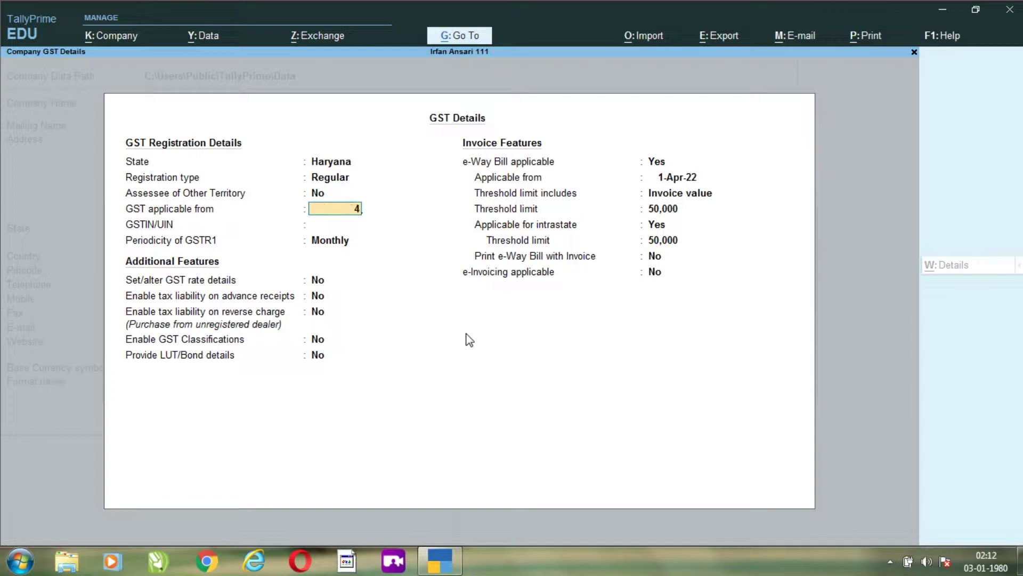
type("1-4")
key("Return")
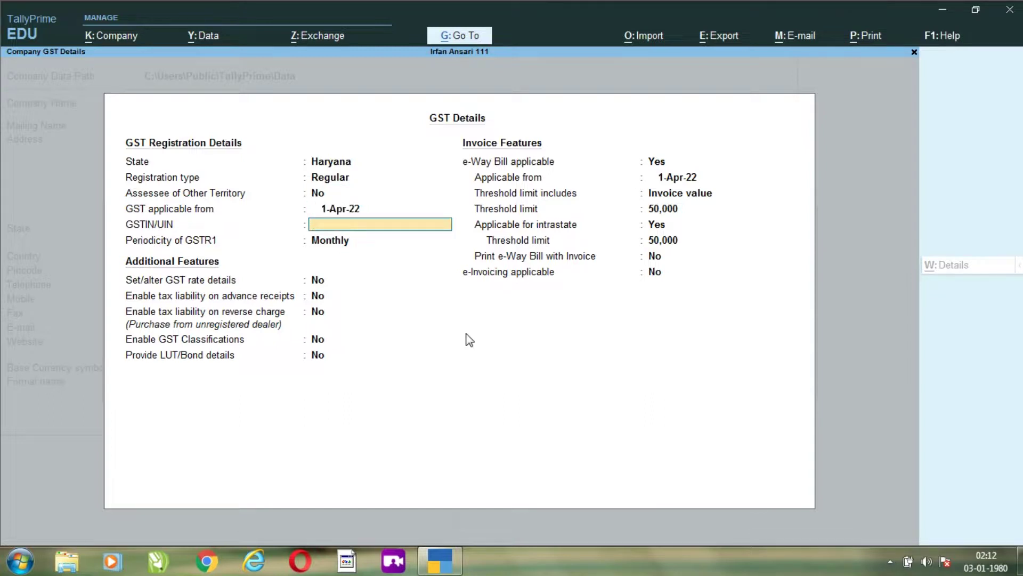
- Enter the GSTIN, keep Monthly GSTR1, set e-Way Bill from 1-Apr-22, and save
type("DFGH4583HFD")
key("Return")
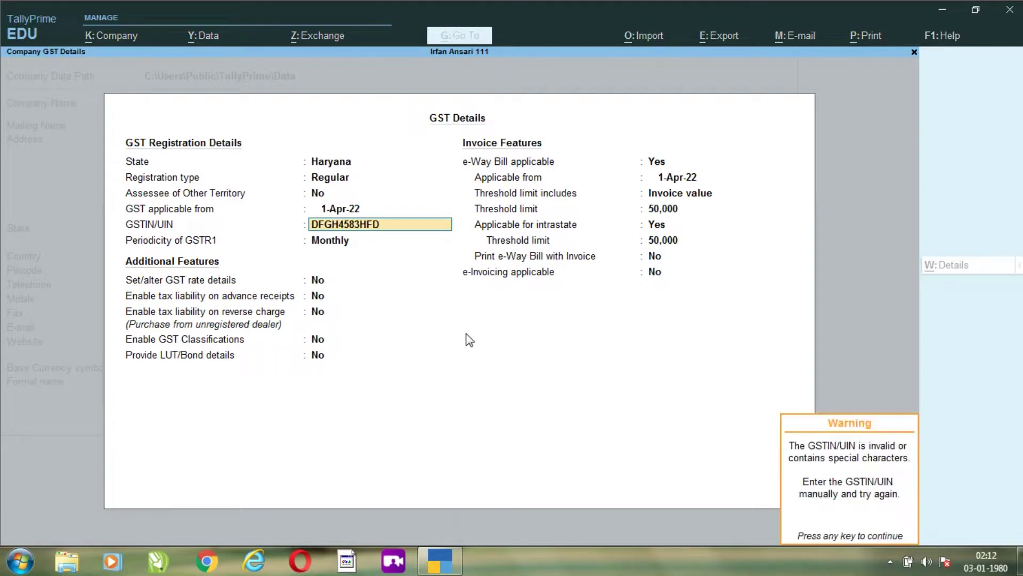
key("Return")
key("Return")
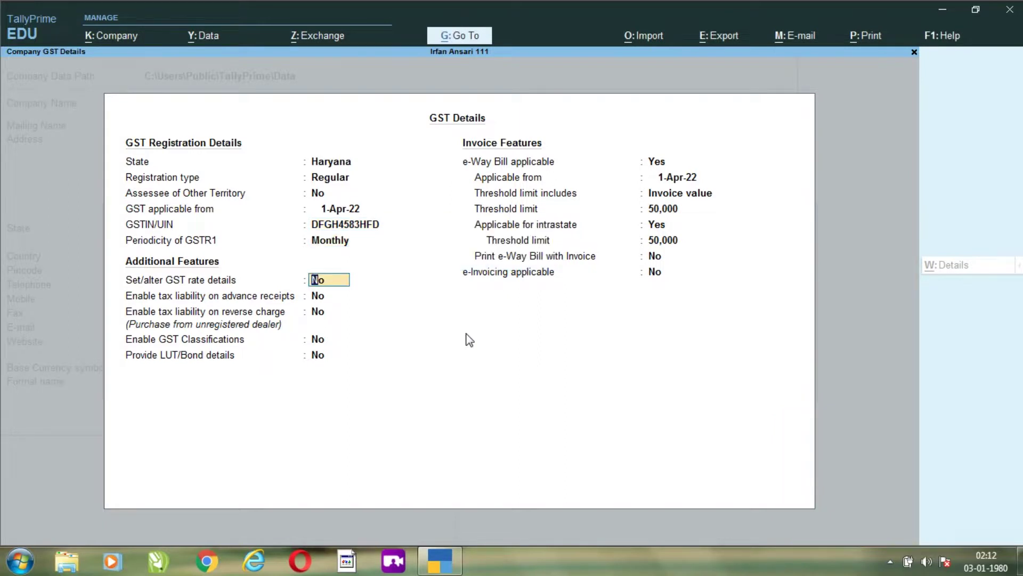
key("Return")
key("Return")
key("Return")
key("Return")
key("Return")
key("Return")
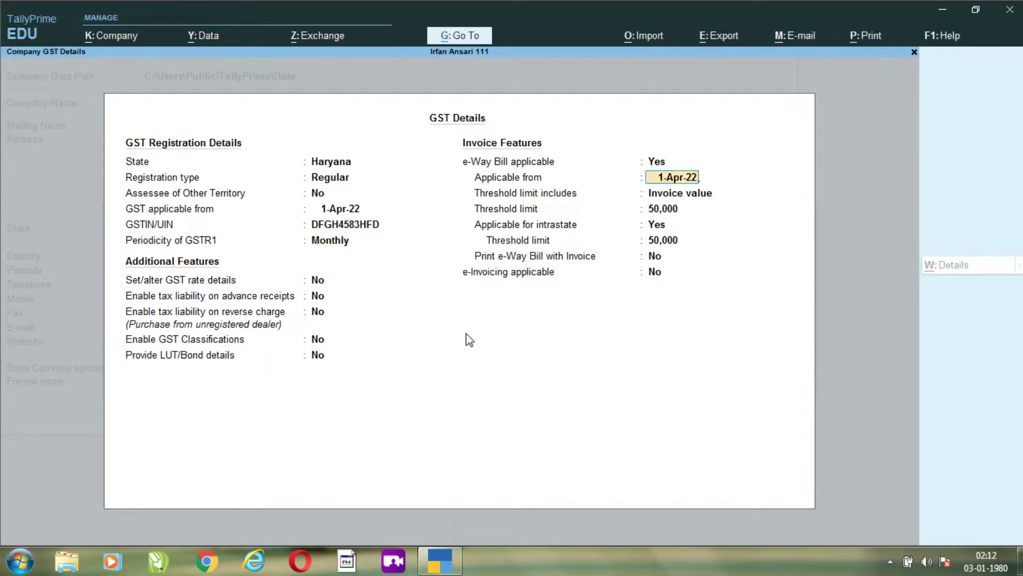
type("1")
key("Return")
key("Return")
key("Return")
key("Return")
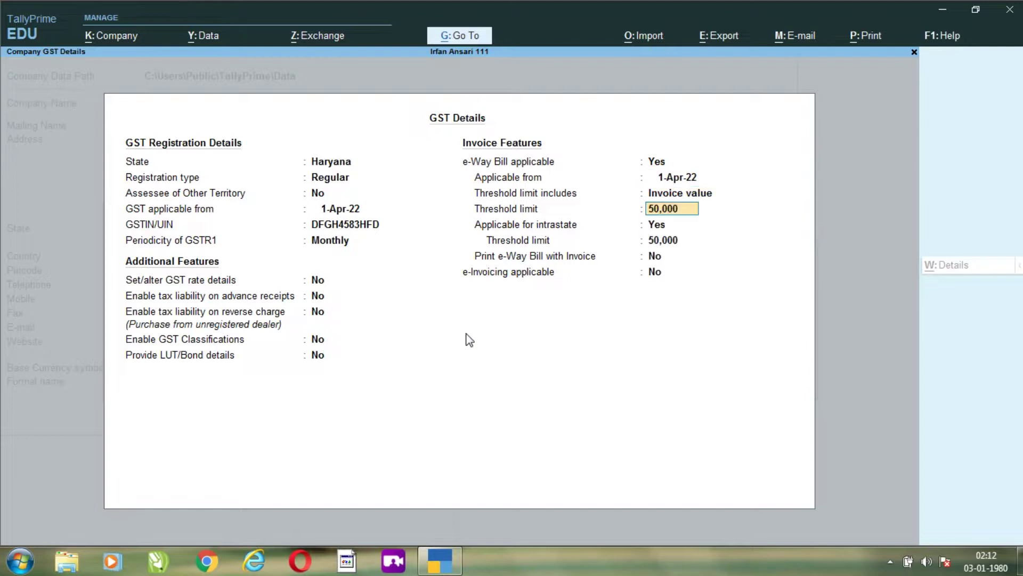
key("Return")
key("Return")
key("Return")
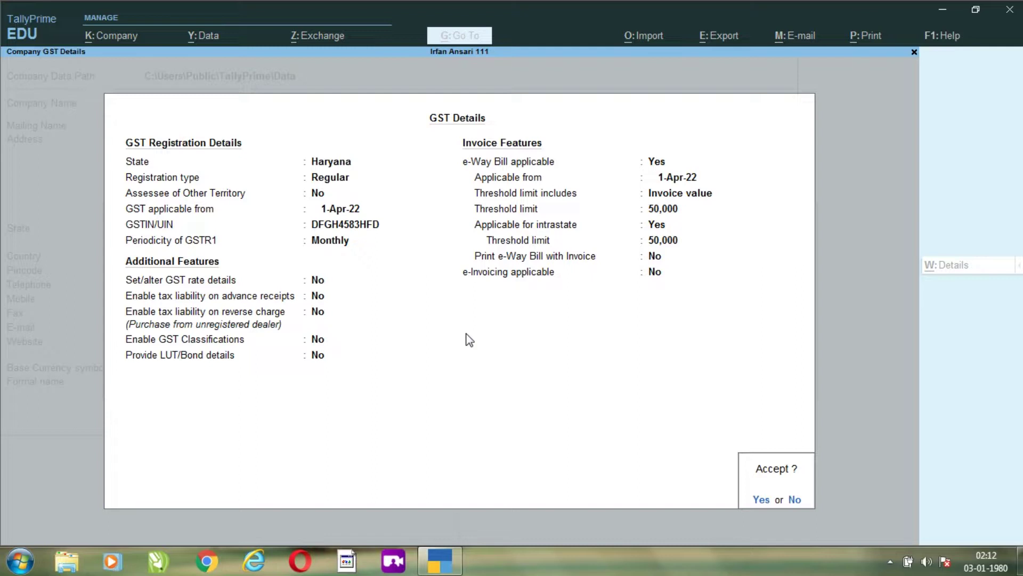
key("Return")
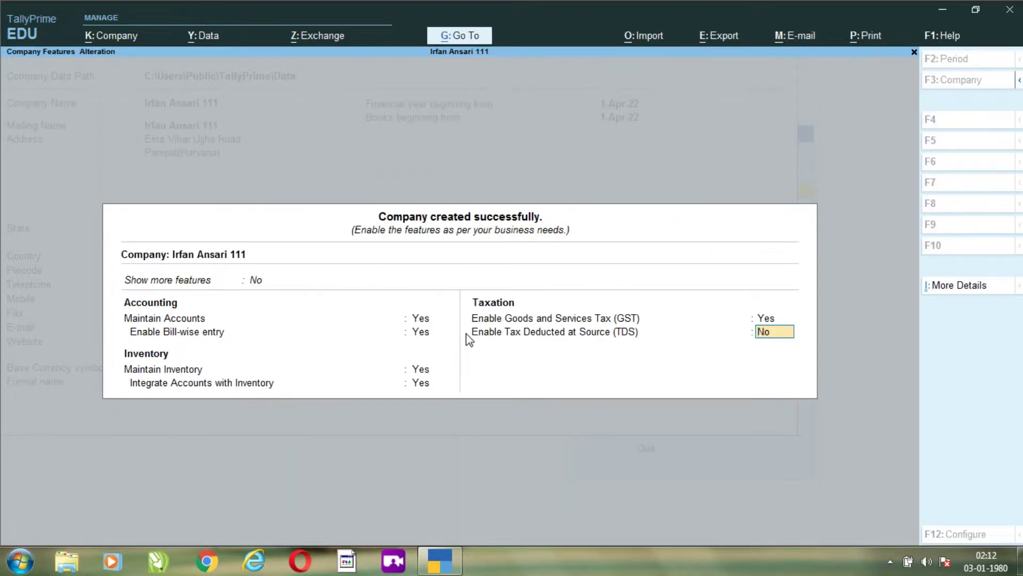
- Leave TDS set to No and accept the company features
key("Return")
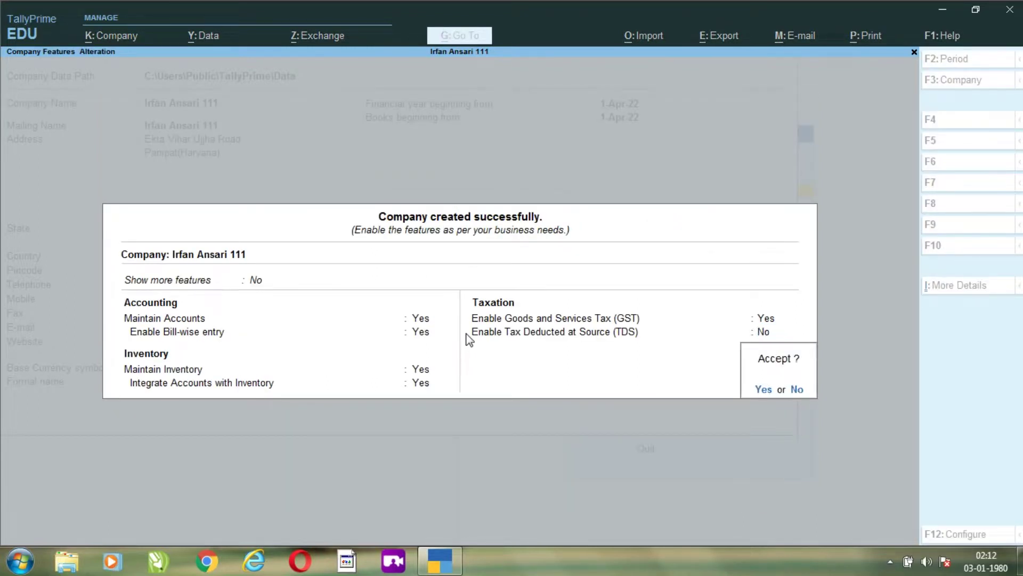
key("Return")
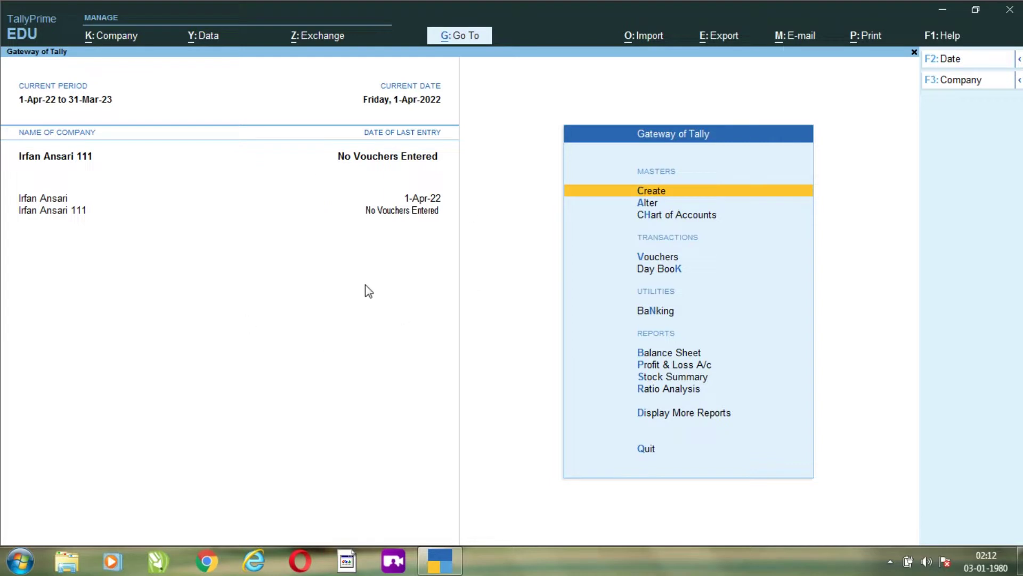
- Select the older company, then shut it through Shut Company and confirm Yes
left_click(320, 209)
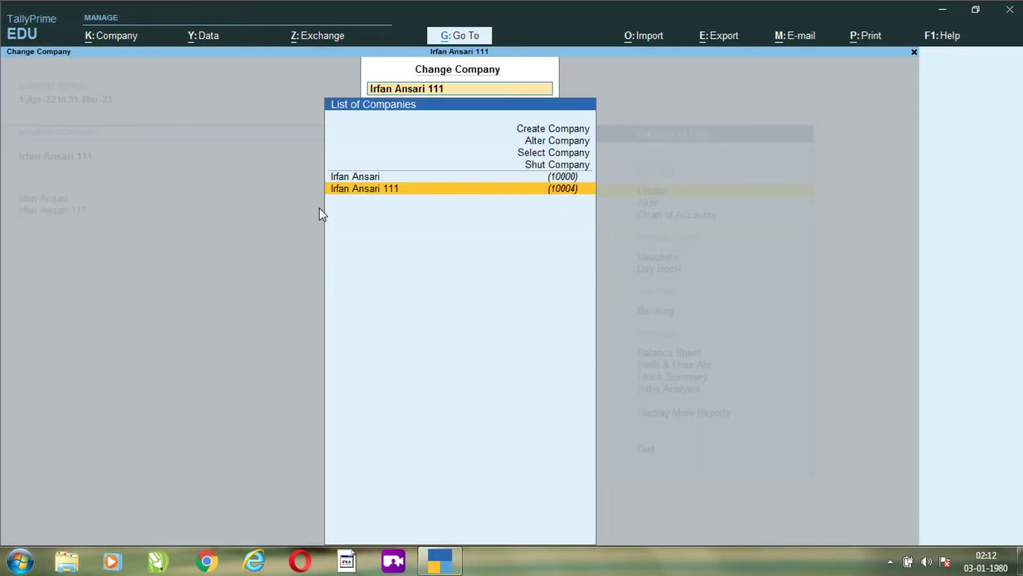
key("Up")
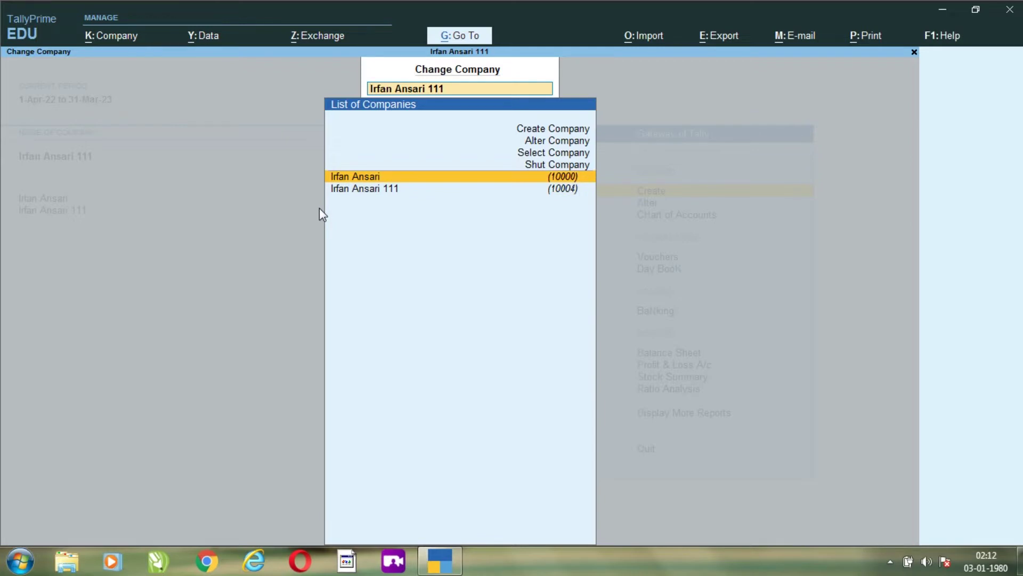
key("Return")
left_click(322, 213)
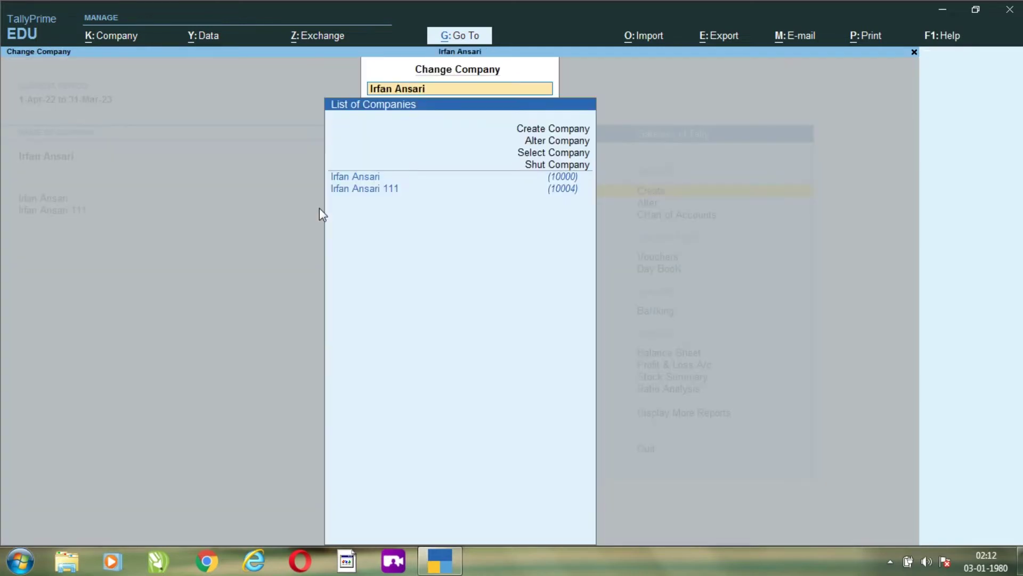
key("Up")
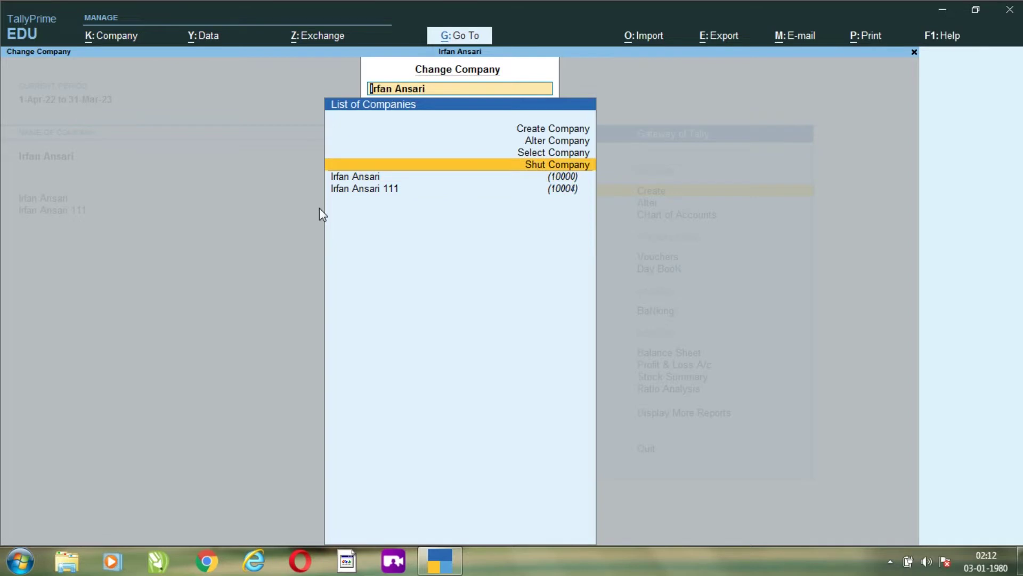
key("Return")
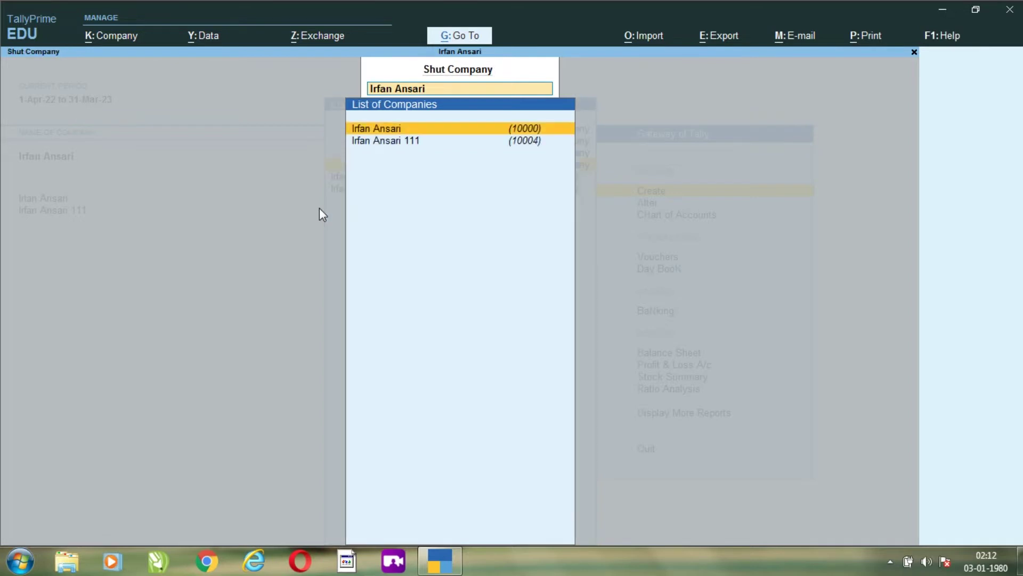
key("Return")
key("y")
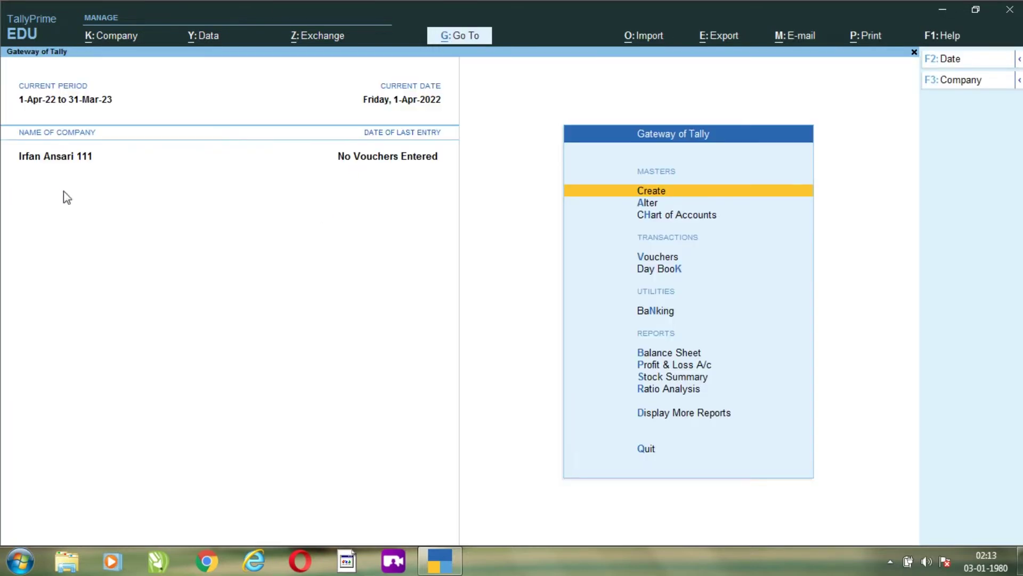